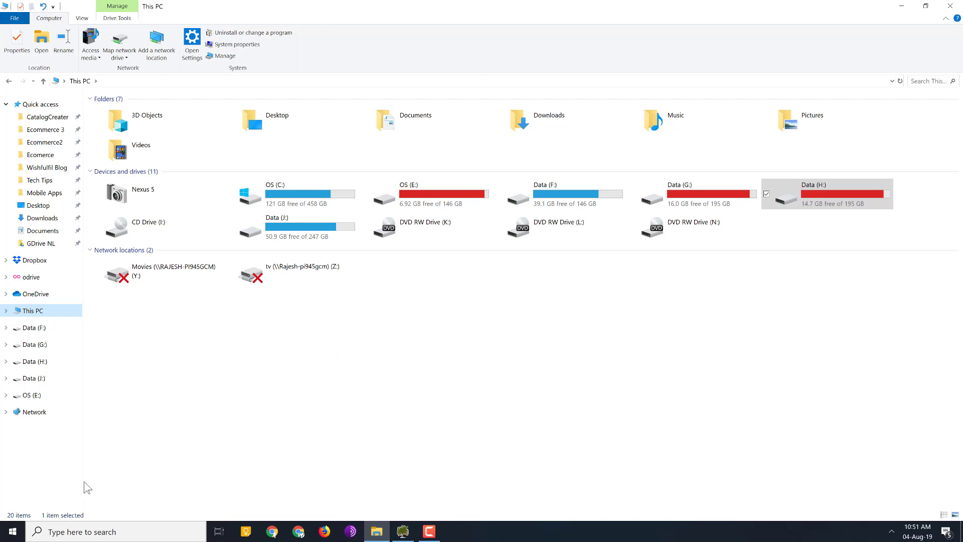
- Search for 'disk', launch Disk Cleanup and run it on the OS (C:) drive
{"action": "left_click", "coordinate": [107, 534]}
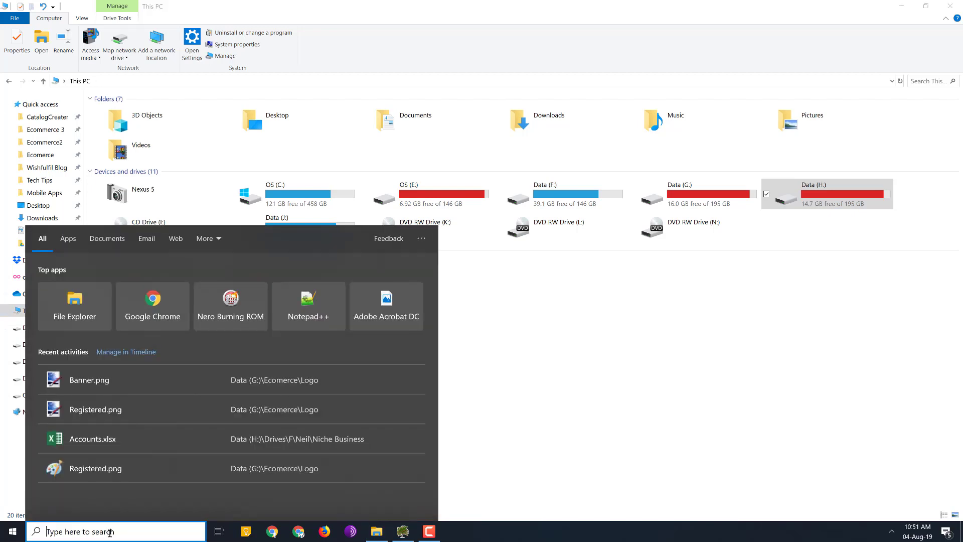
{"action": "type", "text": "disk"}
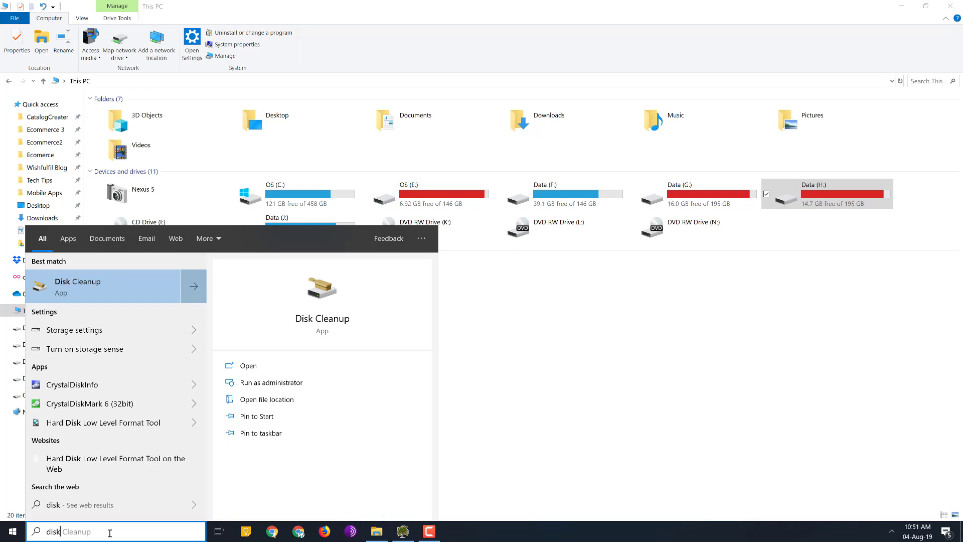
{"action": "key", "text": "Return"}
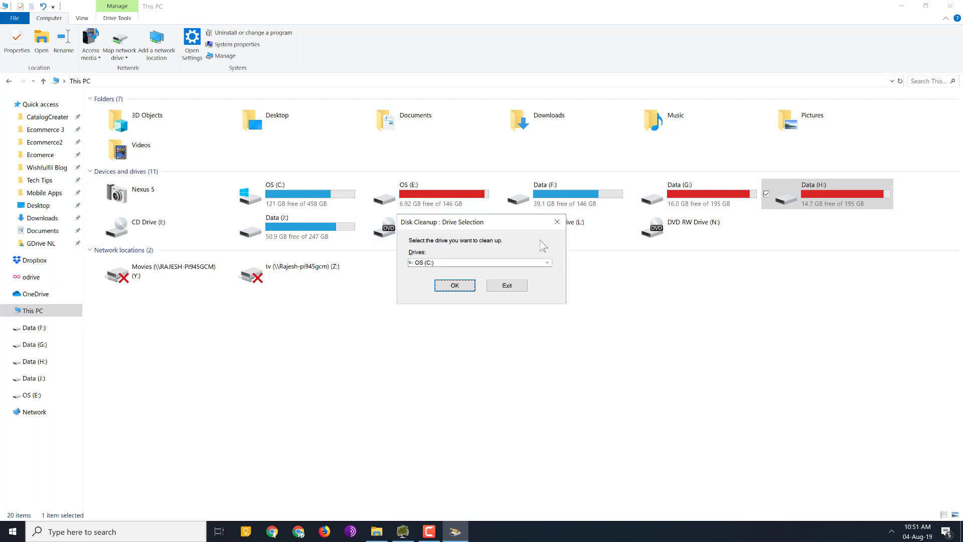
{"action": "left_click", "coordinate": [547, 263]}
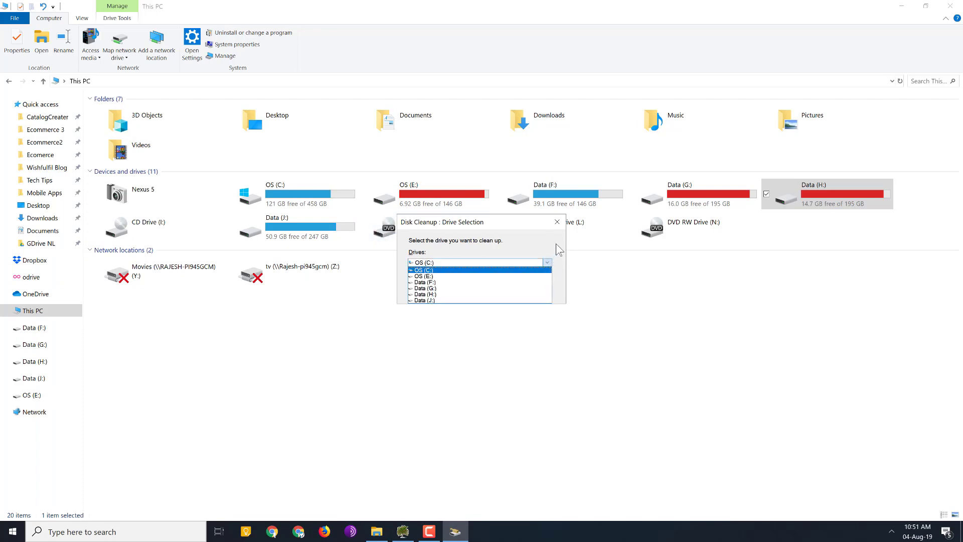
{"action": "left_click", "coordinate": [434, 262]}
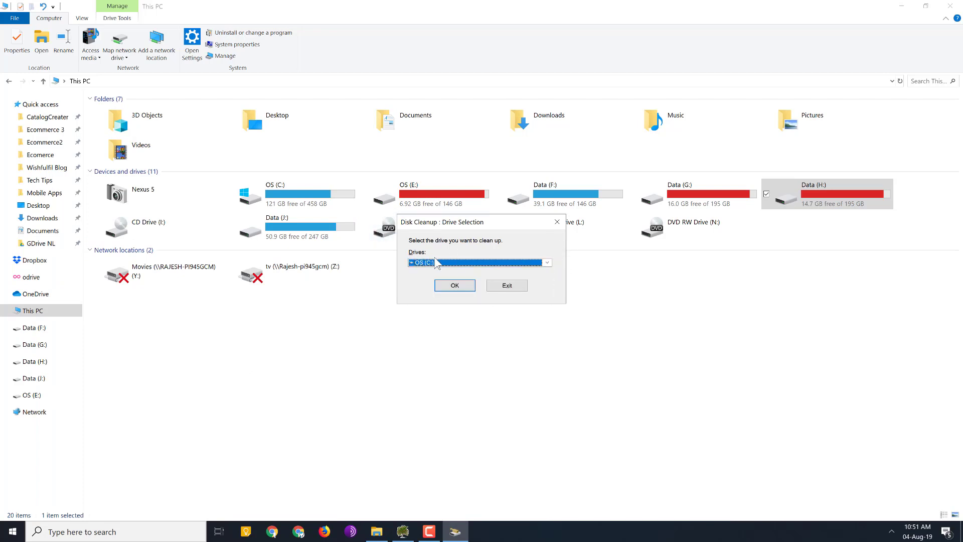
{"action": "left_click", "coordinate": [454, 285]}
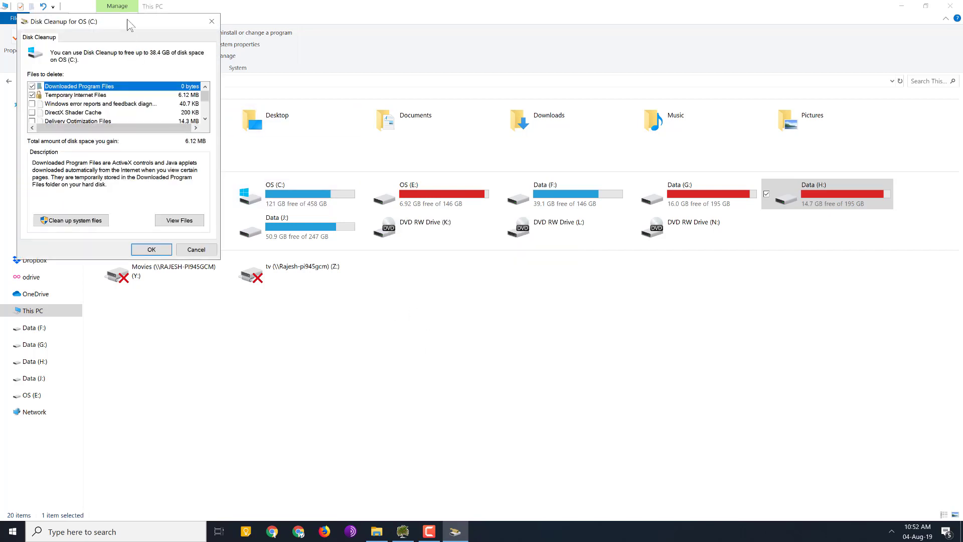
- Move the Disk Cleanup dialog to the screen centre and choose Clean up system files
{"action": "left_click_drag", "start_coordinate": [190, 20], "coordinate": [471, 127]}
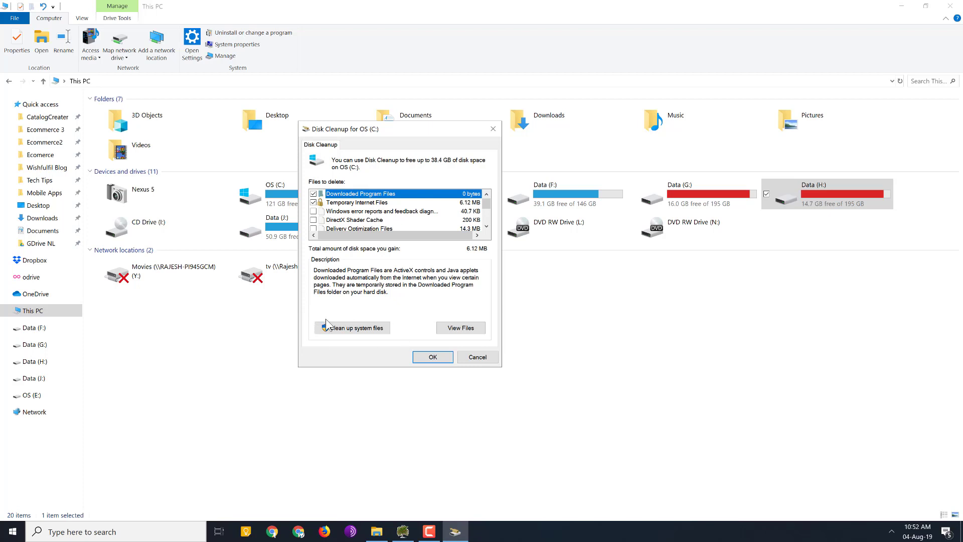
{"action": "left_click", "coordinate": [344, 328]}
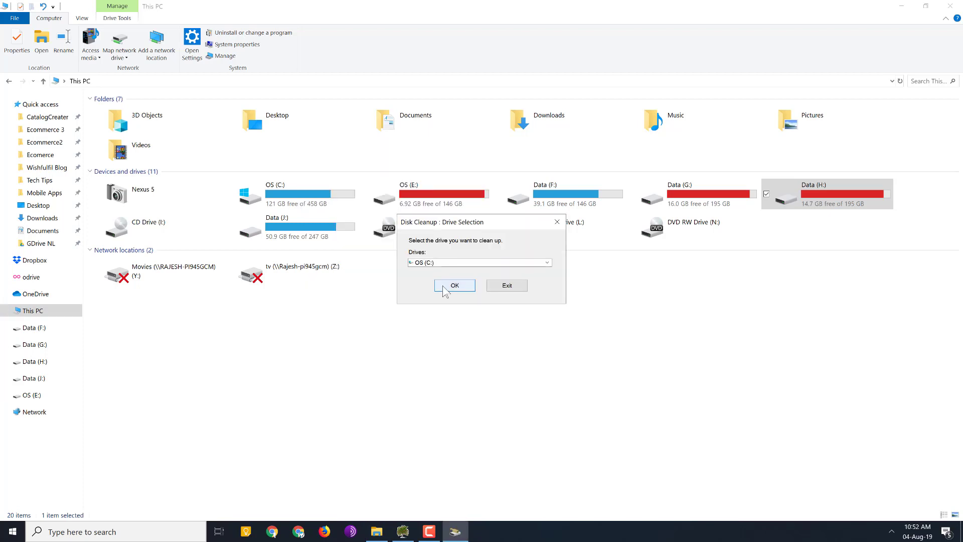
- Confirm OS (C:) for the system-file scan and tick Windows Defender Antivirus files
{"action": "left_click", "coordinate": [453, 286]}
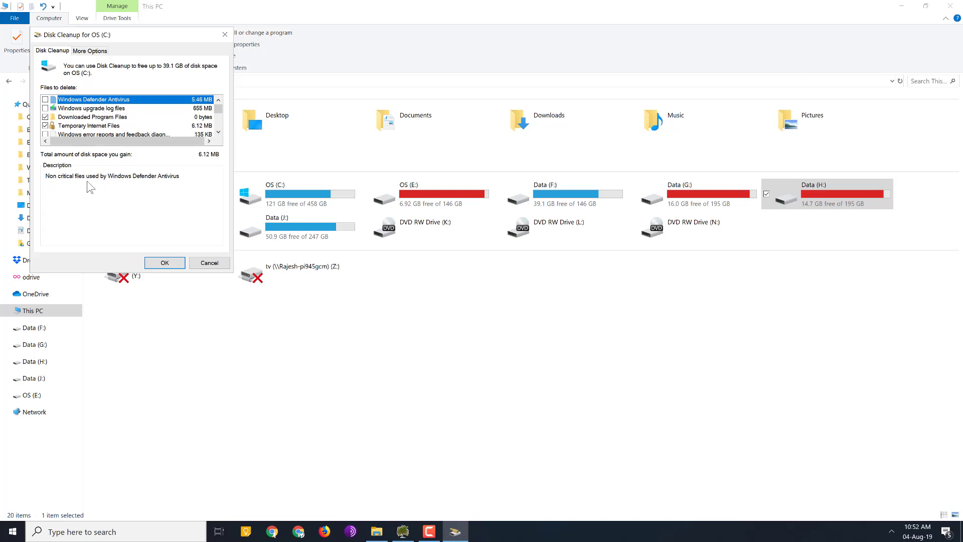
{"action": "left_click", "coordinate": [46, 100]}
{"action": "left_click", "coordinate": [90, 110]}
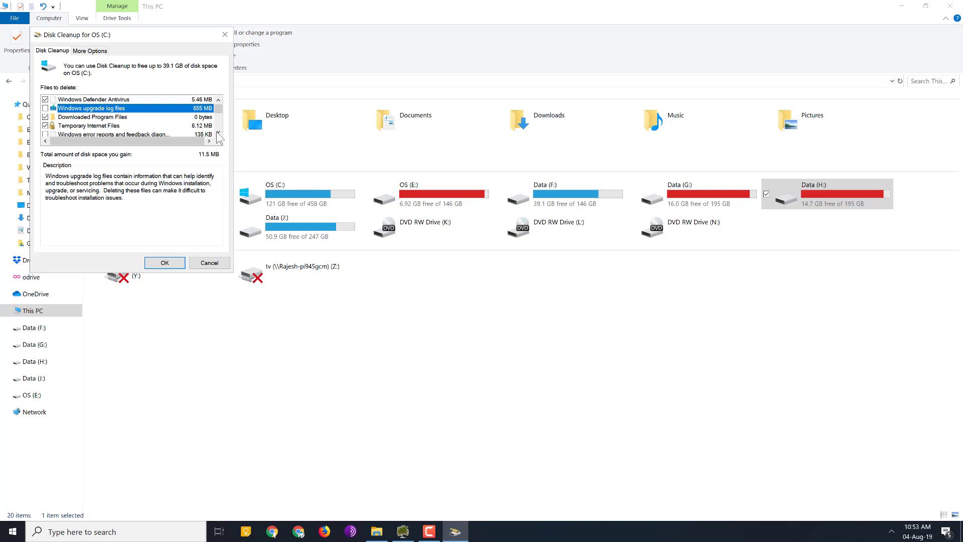
- Tick Windows upgrade log files, raising the space gained to 666 MB
{"action": "key", "text": "space"}
{"action": "left_click", "coordinate": [83, 117]}
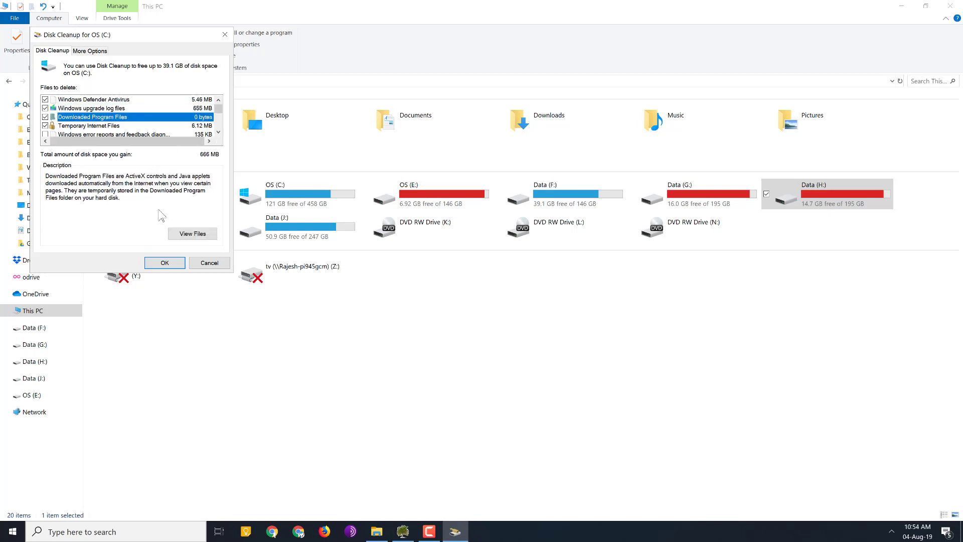
{"action": "left_click", "coordinate": [89, 127]}
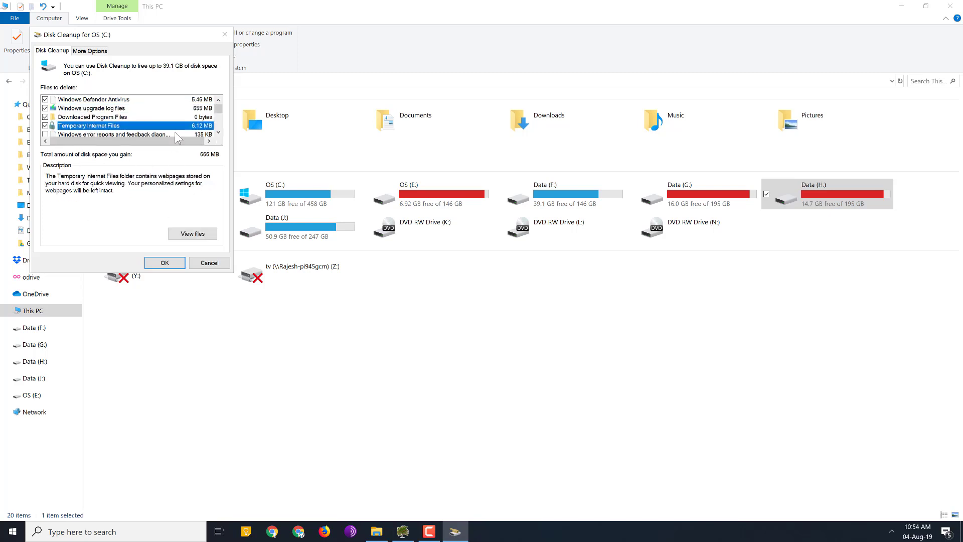
{"action": "left_click", "coordinate": [219, 132]}
{"action": "left_click", "coordinate": [219, 133]}
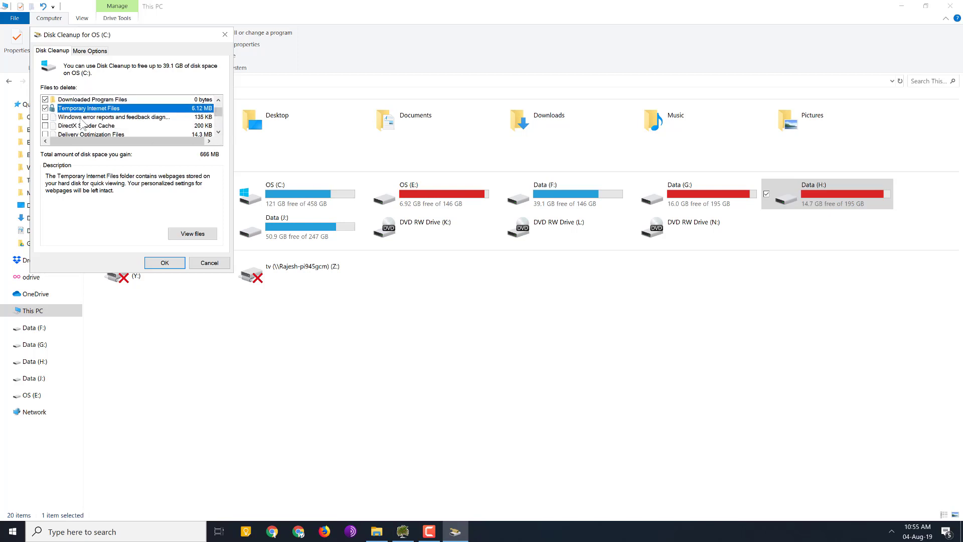
- Review the remaining category descriptions through Downloads, leaving Downloads unticked
{"action": "left_click", "coordinate": [83, 118]}
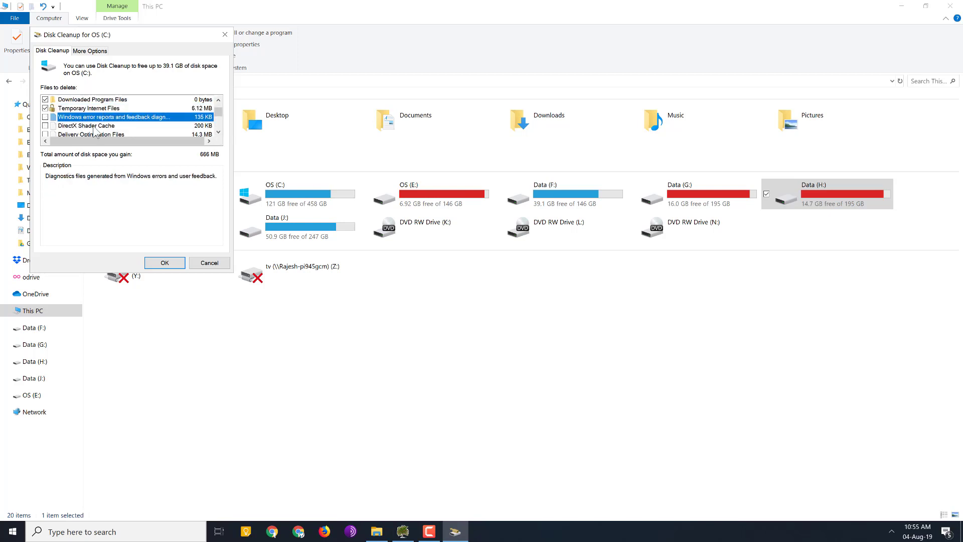
{"action": "left_click", "coordinate": [96, 126]}
{"action": "left_click", "coordinate": [219, 132]}
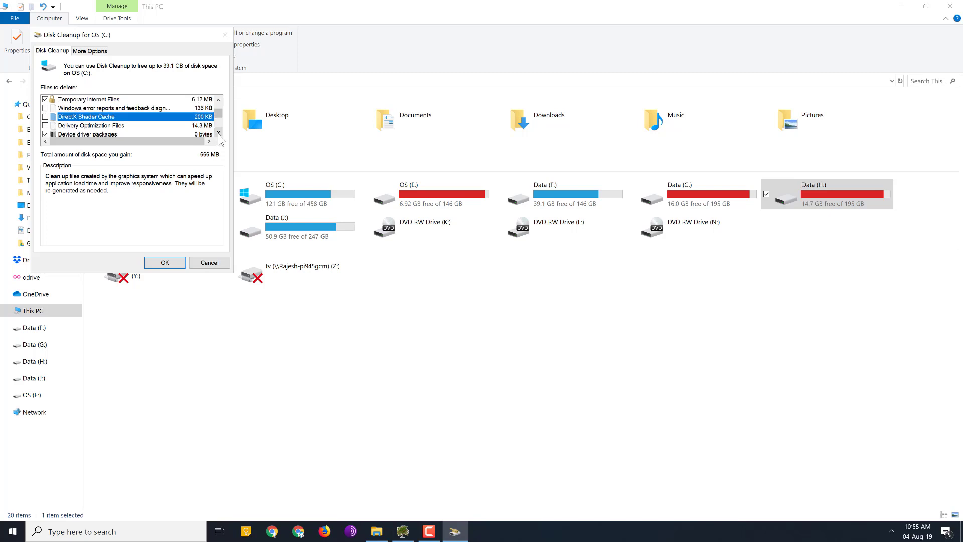
{"action": "left_click", "coordinate": [121, 126]}
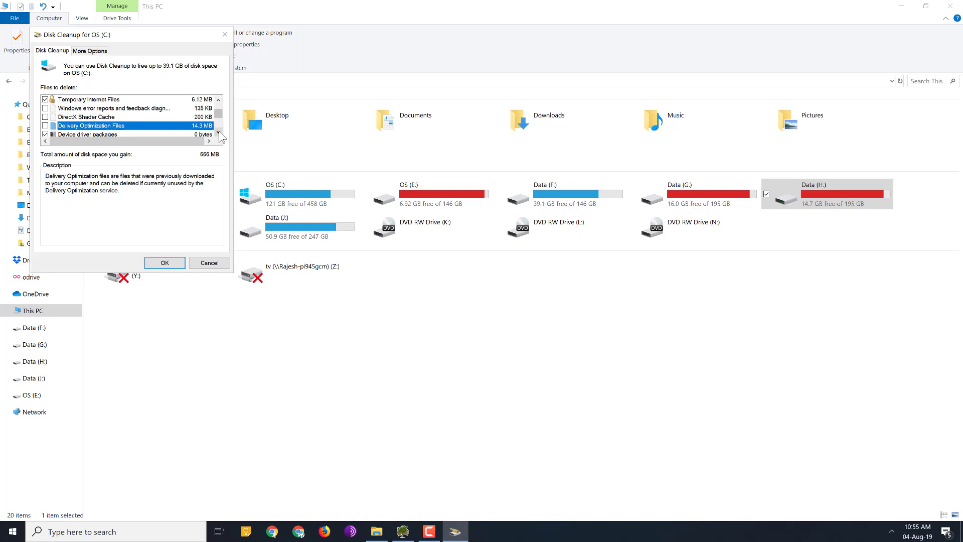
{"action": "left_click", "coordinate": [218, 132]}
{"action": "left_click", "coordinate": [219, 132]}
{"action": "key", "text": "Down"}
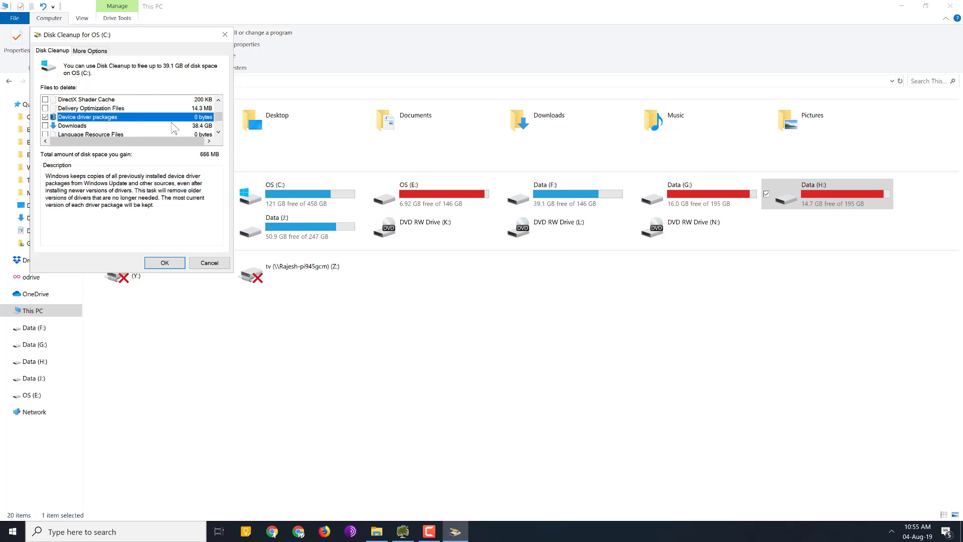
{"action": "left_click", "coordinate": [218, 132]}
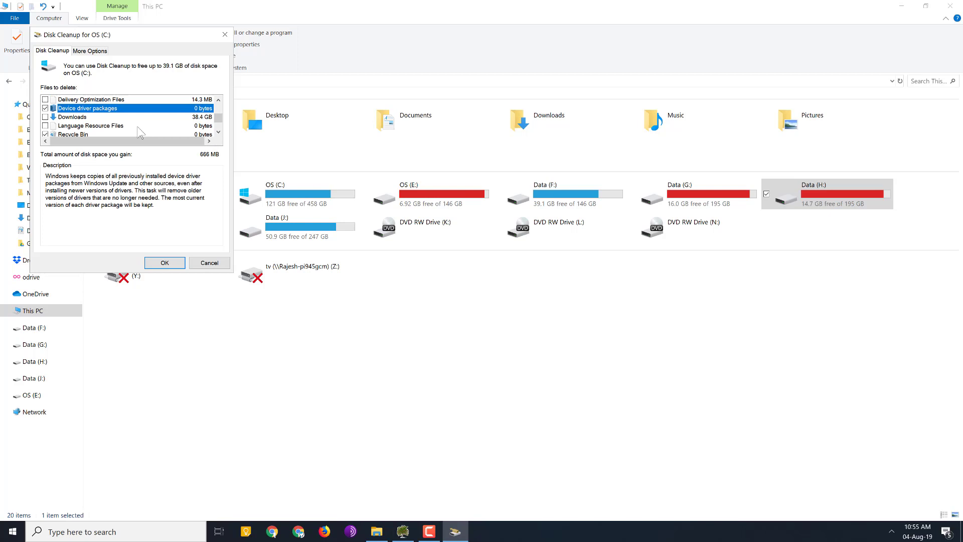
{"action": "left_click", "coordinate": [86, 120]}
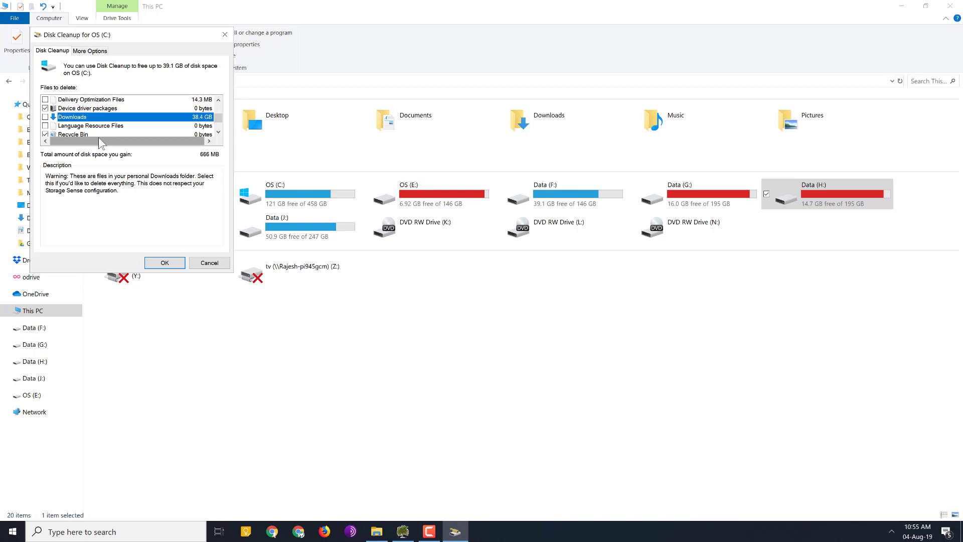
- Review Language Resource Files, Recycle Bin and Thumbnails without changing the 666 MB selection
{"action": "scroll", "coordinate": [93, 123], "scroll_direction": "down", "scroll_amount": 1}
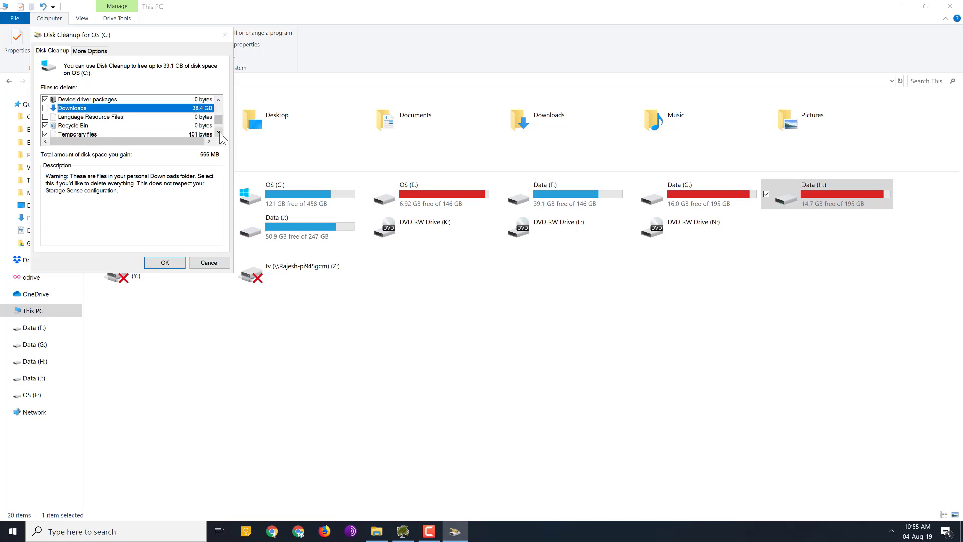
{"action": "left_click", "coordinate": [91, 118]}
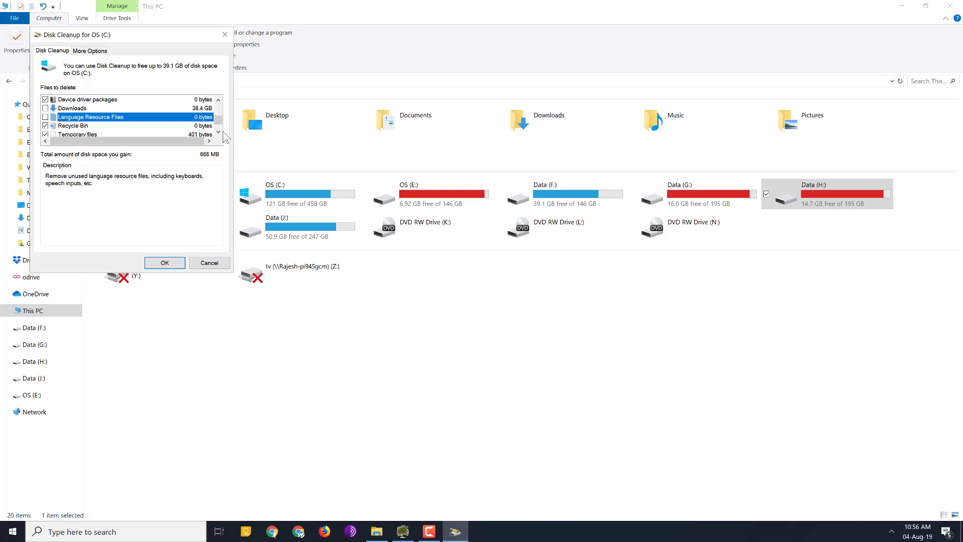
{"action": "left_click", "coordinate": [87, 126]}
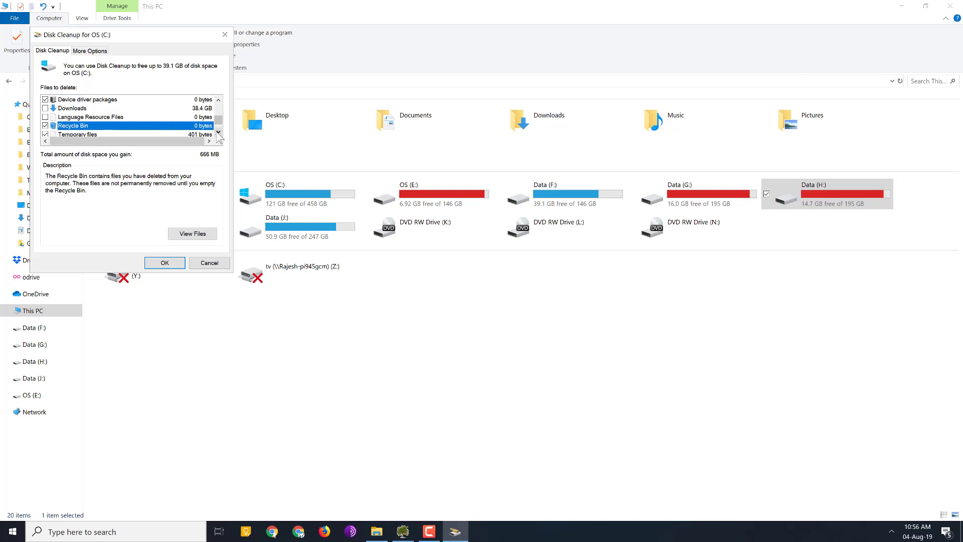
{"action": "left_click", "coordinate": [218, 132]}
{"action": "left_click", "coordinate": [218, 132]}
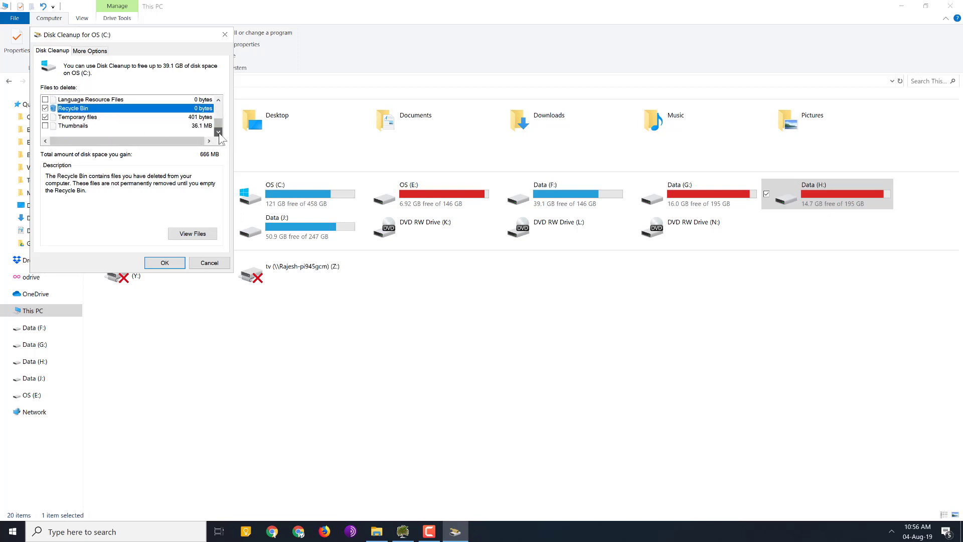
{"action": "left_click", "coordinate": [87, 128]}
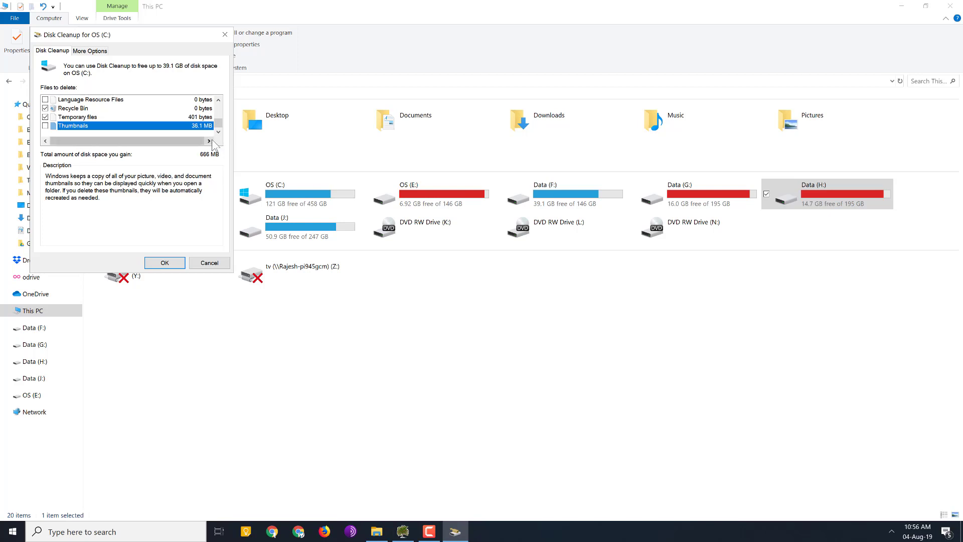
- Scroll the category list back and switch to the empty WinDirStat window
{"action": "scroll", "coordinate": [145, 125], "scroll_direction": "up", "scroll_amount": 2}
{"action": "scroll", "coordinate": [146, 125], "scroll_direction": "down", "scroll_amount": 2}
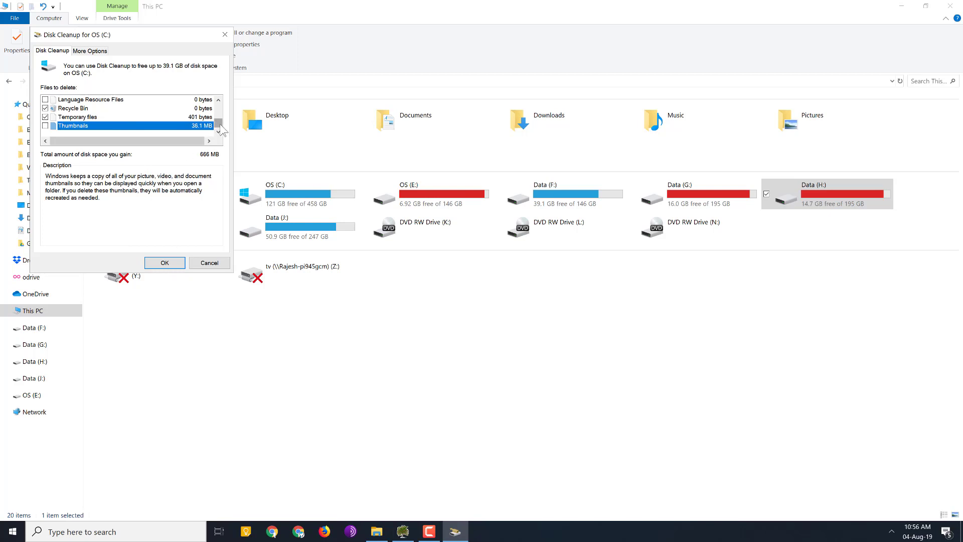
{"action": "left_click_drag", "start_coordinate": [222, 126], "coordinate": [217, 101]}
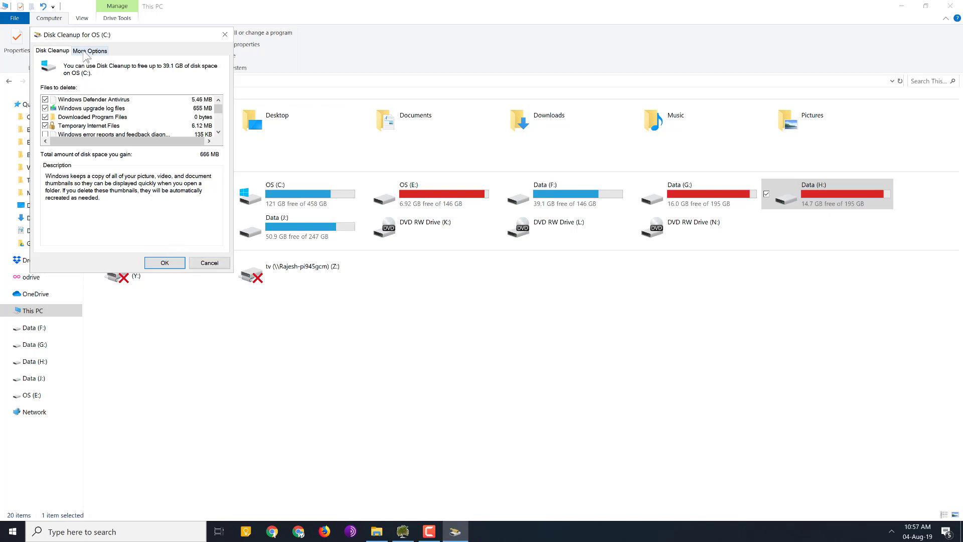
{"action": "left_click", "coordinate": [348, 442]}
{"action": "left_click", "coordinate": [402, 531]}
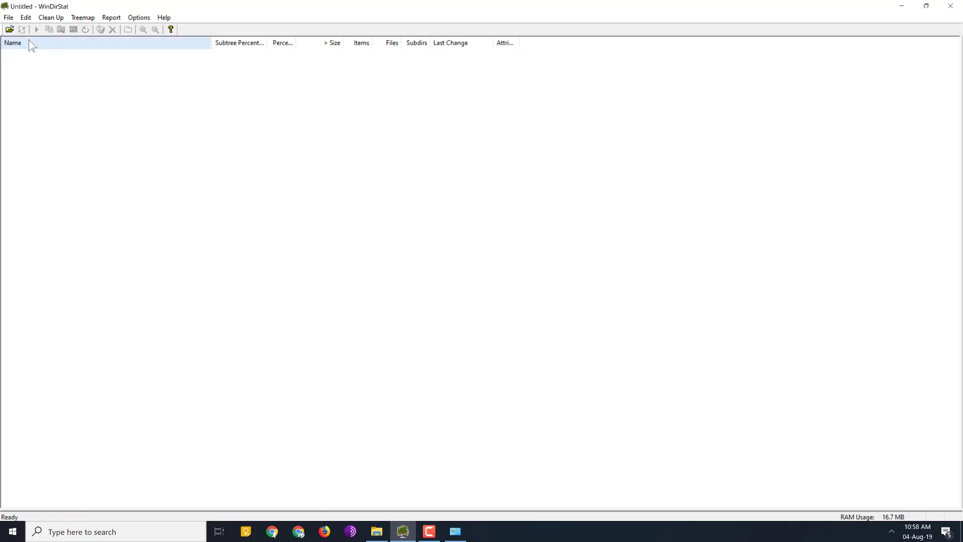
- Use File > Open to choose A Folder, pointing it at the user's Downloads folder
{"action": "left_click", "coordinate": [9, 18]}
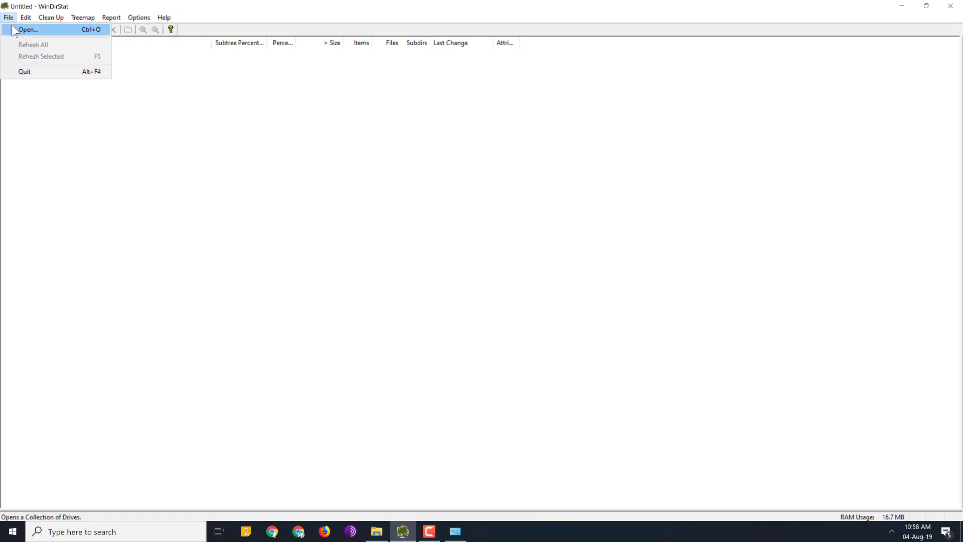
{"action": "left_click", "coordinate": [11, 27]}
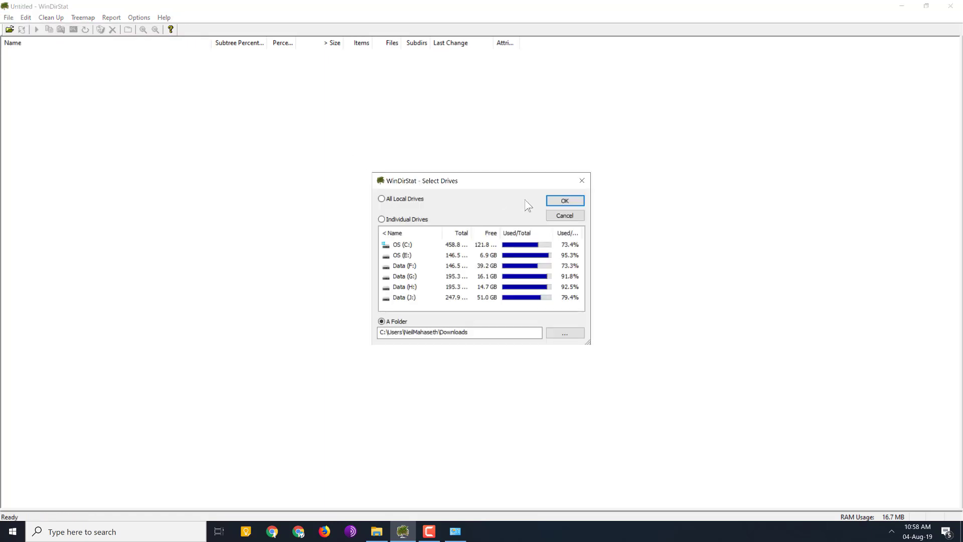
{"action": "left_click", "coordinate": [482, 335]}
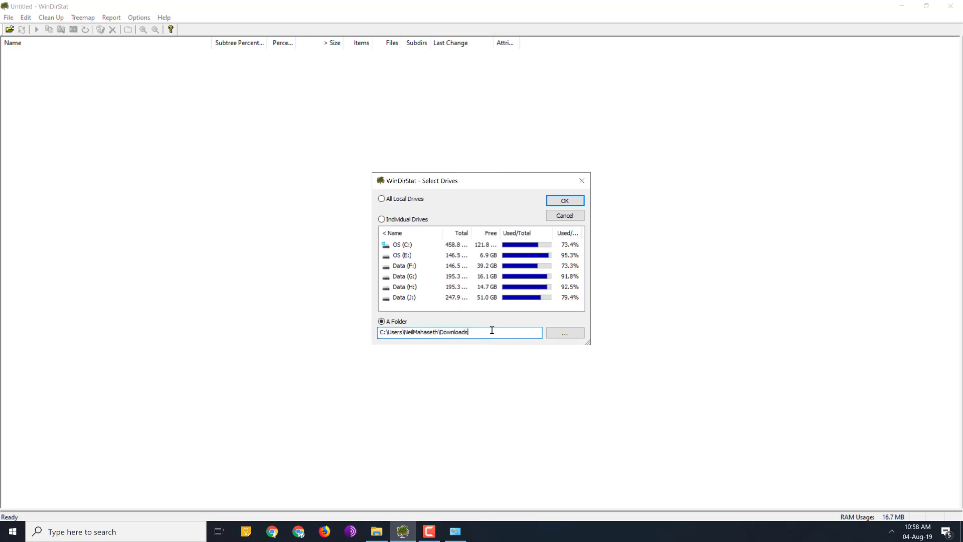